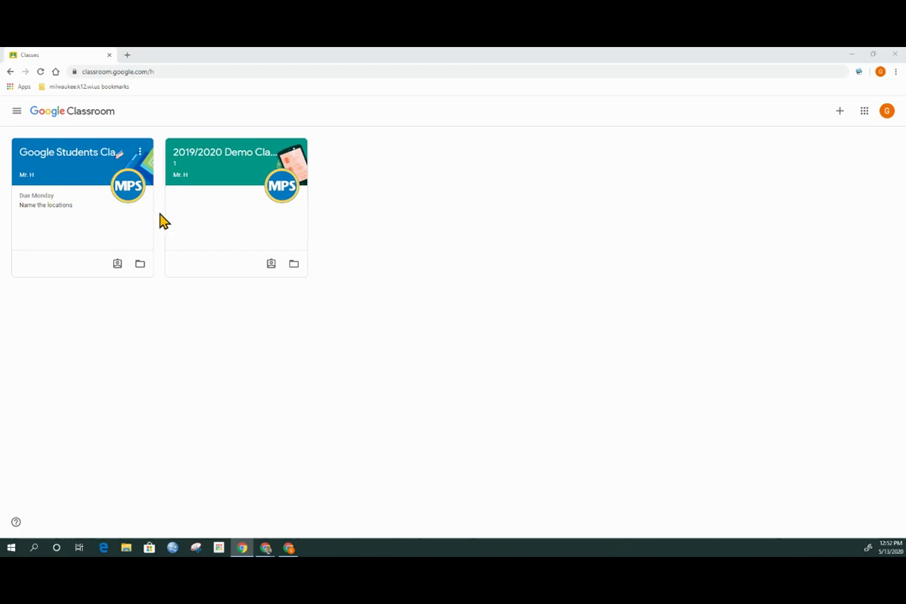
Open the Google Students Classroom class from its card to view its stream
left_click(76, 156)
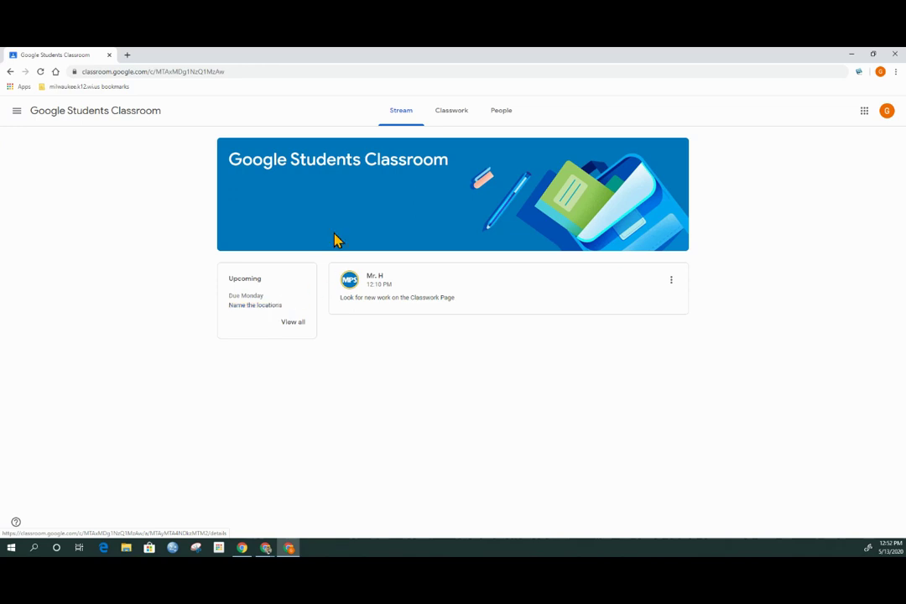
left_click(448, 117)
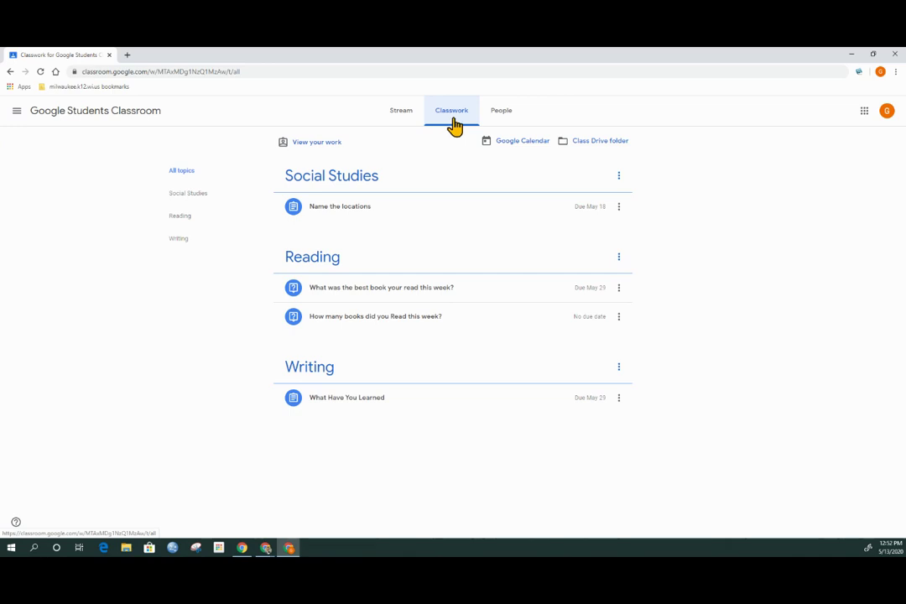
Switch to the People tab to see Mr. H listed under Teachers
left_click(501, 110)
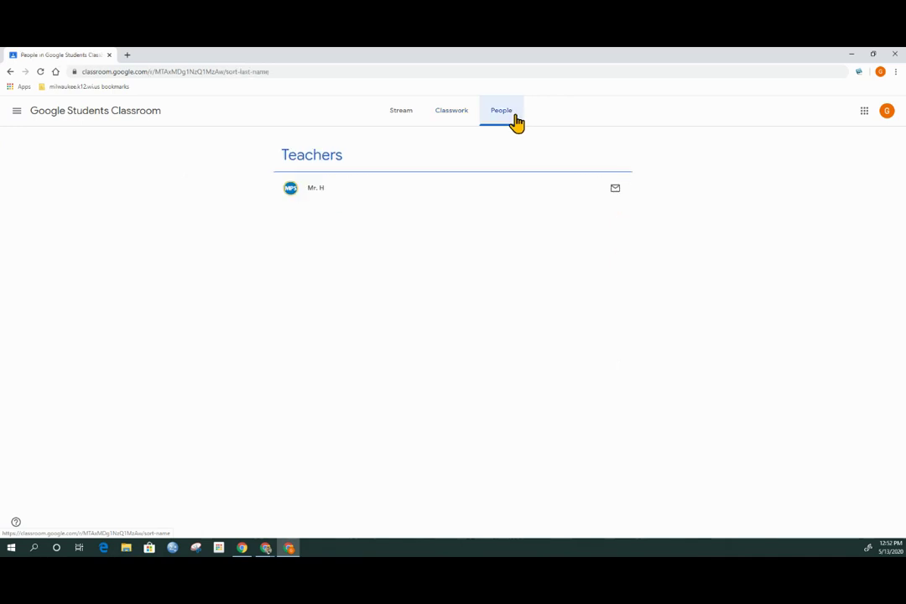